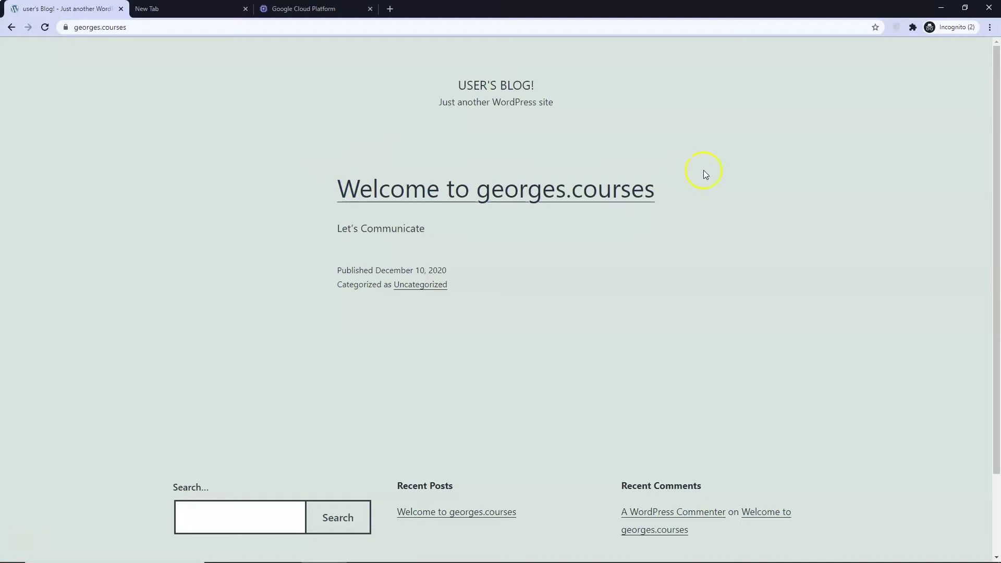
- Switch to the Google Cloud tab and bring up the VM instances page
left_click(189, 9)
left_click(117, 27)
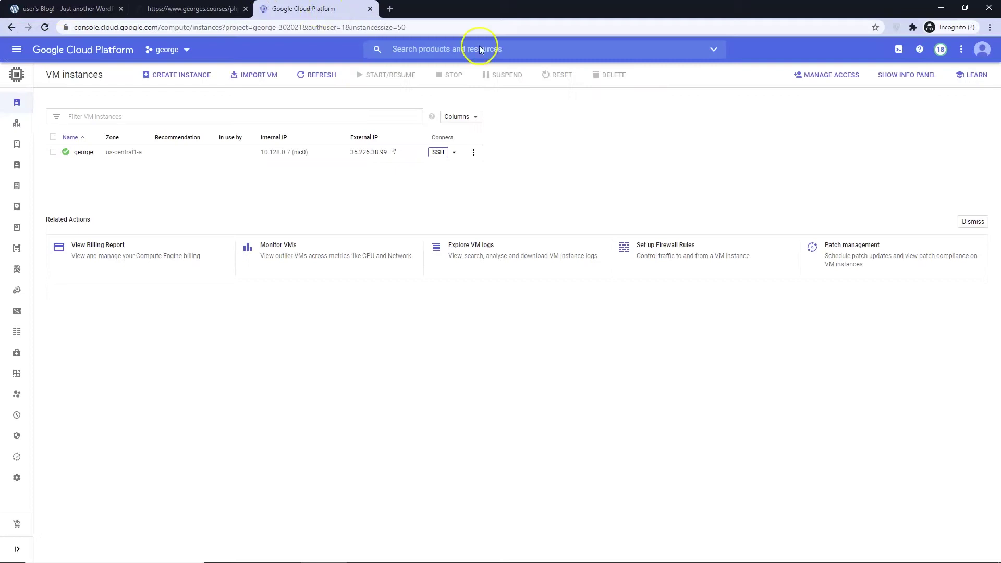
left_click(17, 550)
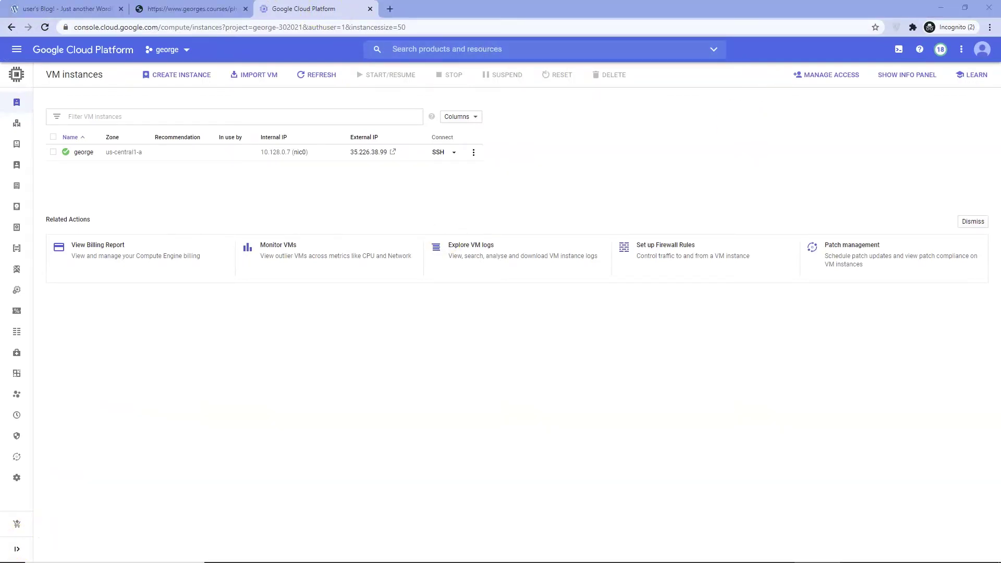
- SSH into george, become root with sudo -s, and open phpMyAdmin's httpd-app.conf in nano
left_click(438, 153)
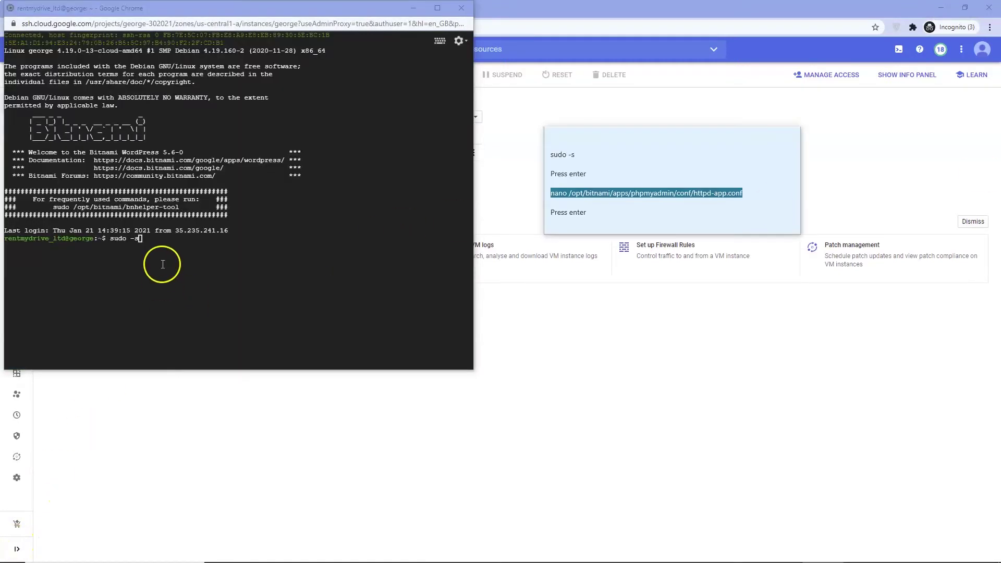
type("sudo -s")
left_click(162, 262)
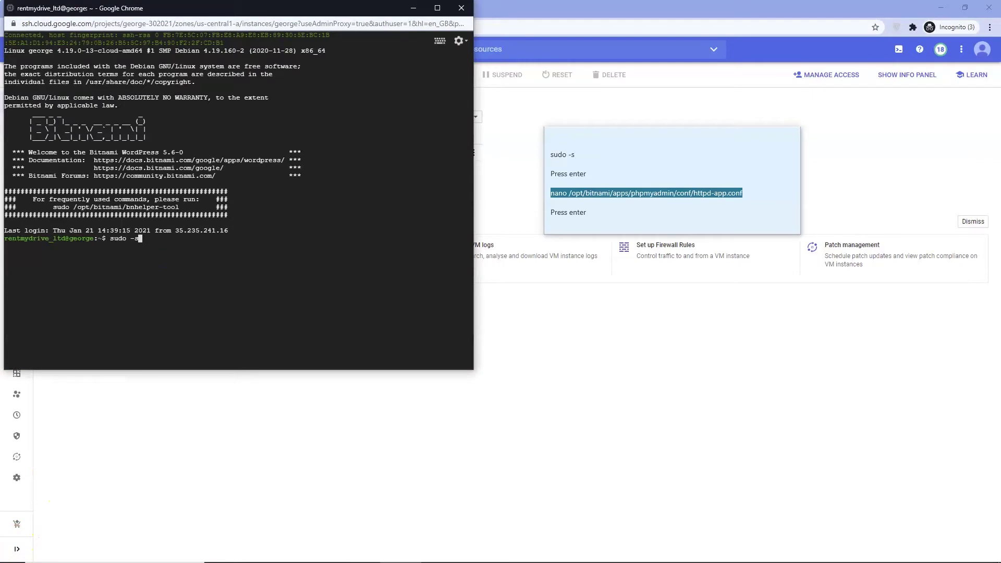
key("Return")
left_click(23, 537)
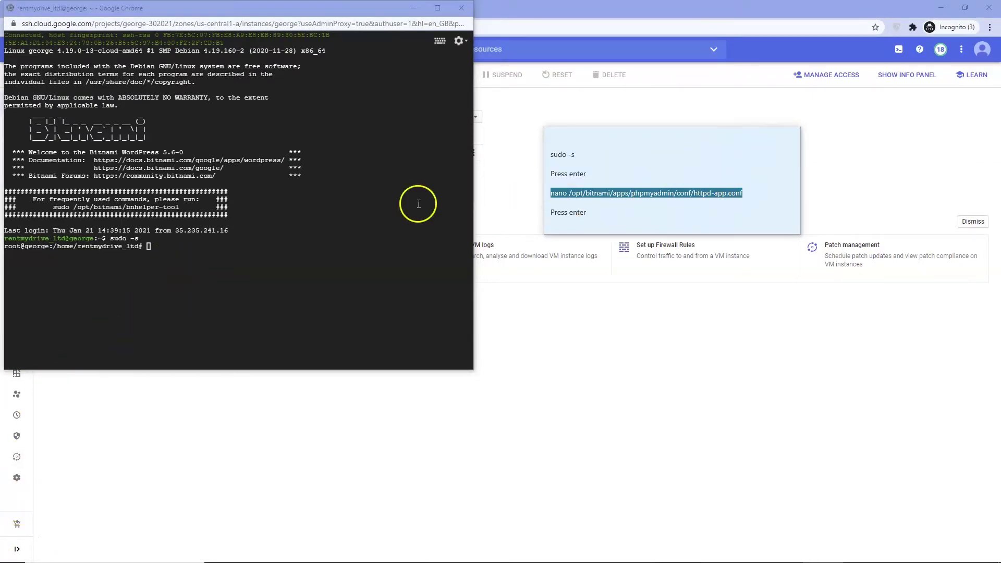
left_click(151, 246)
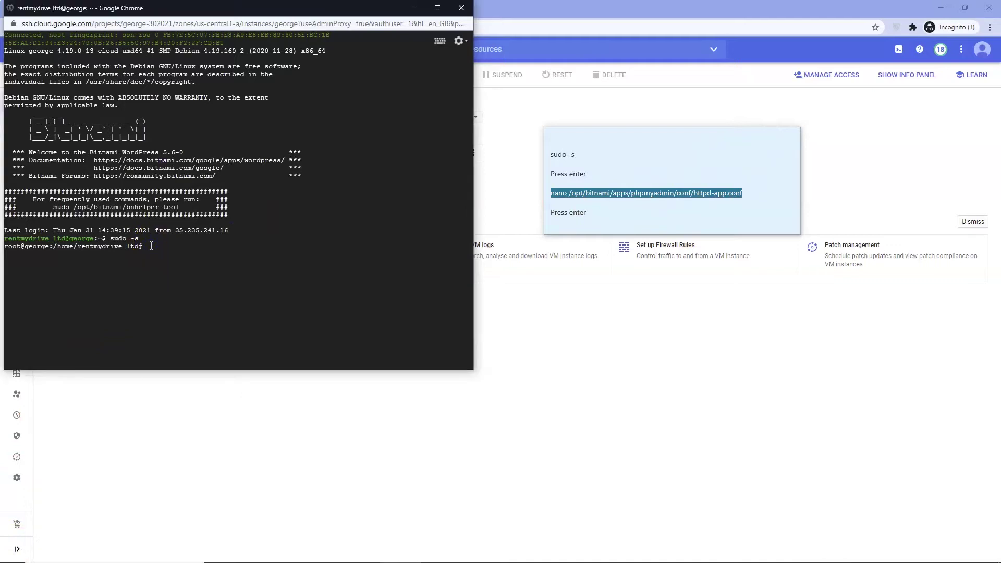
type("nano /opt/bitnami/apps/phpmyadmin/conf/httpd-app.conf")
- Edit the config's access lines to 'Allow from all granted' and 'Require all granted'
key("Return")
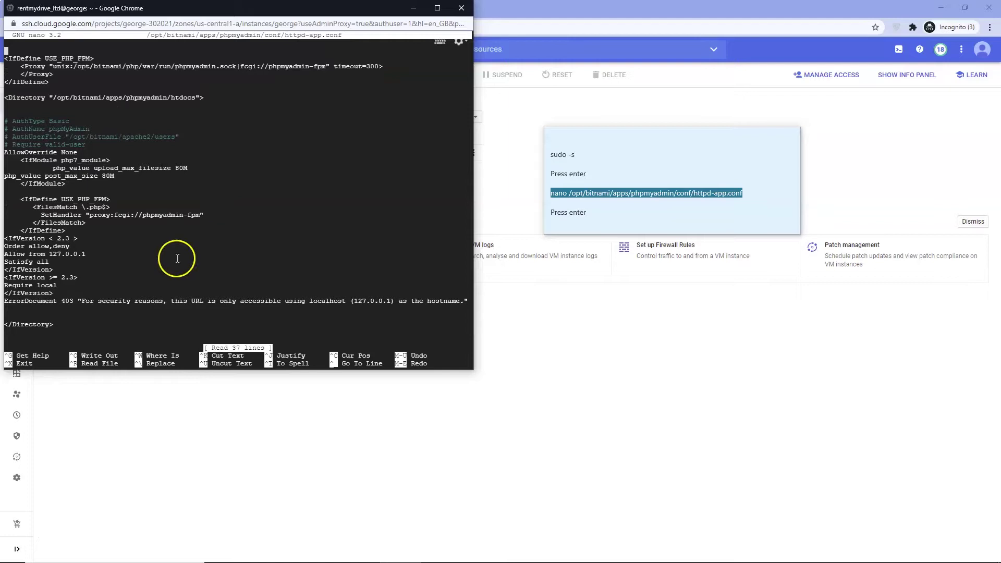
left_click(17, 540)
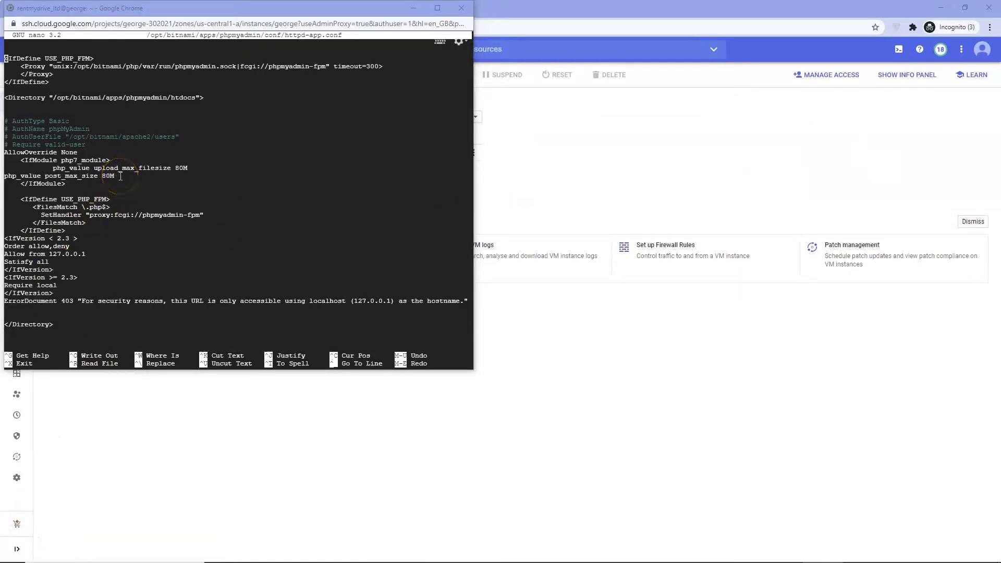
left_click(180, 168)
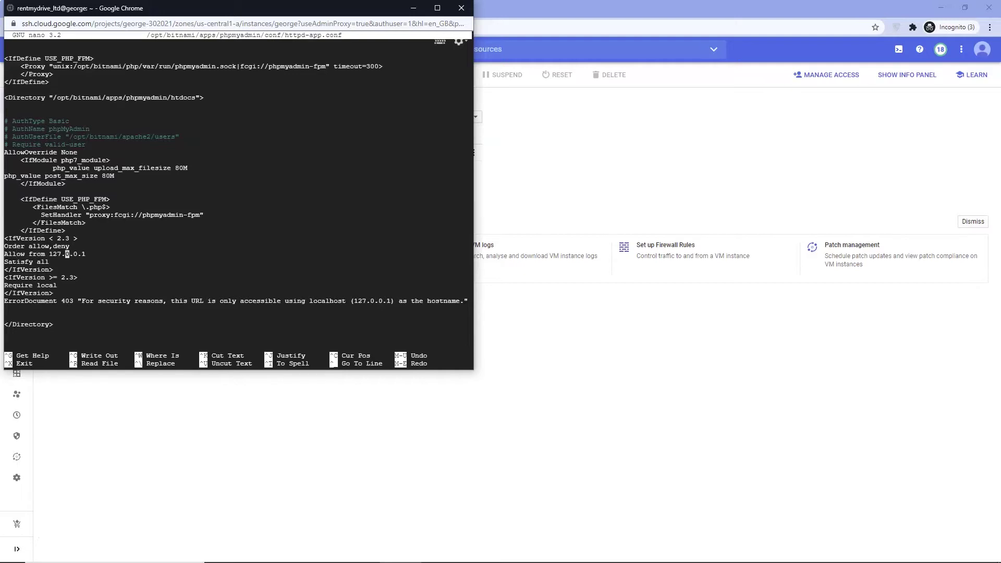
key("BackSpace")
key("BackSpace")
key("BackSpace")
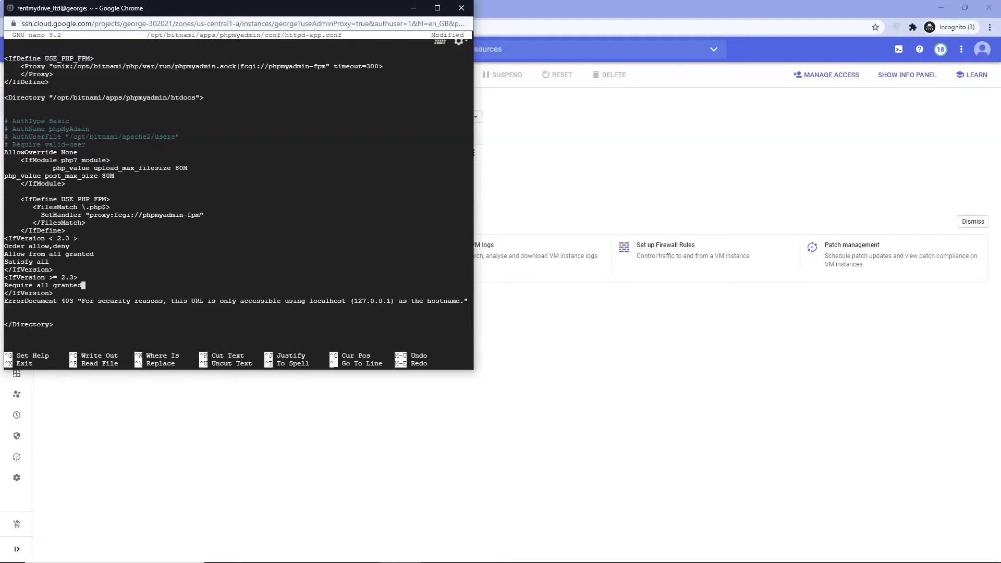
key("ctrl+x")
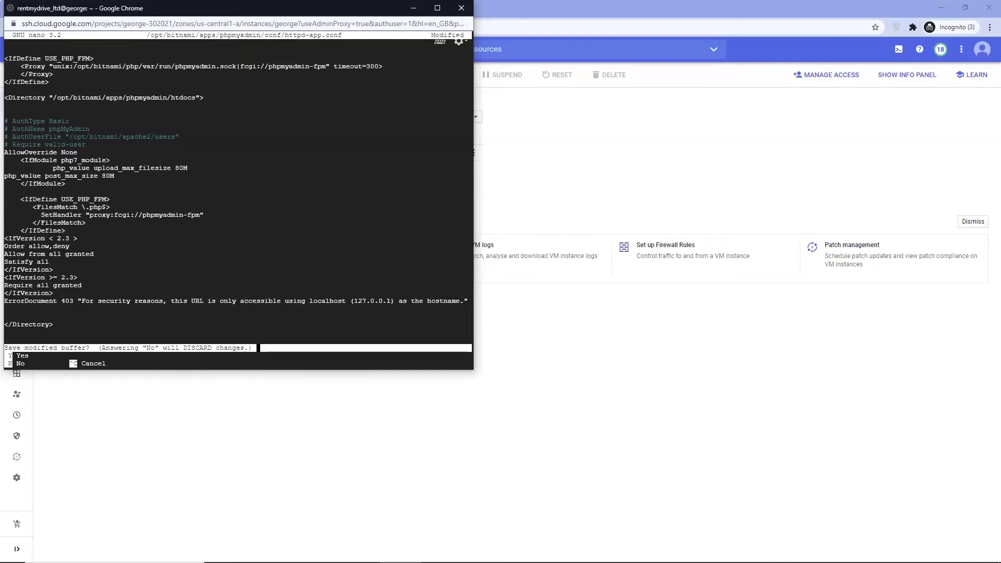
- Save httpd-app.conf, reboot the VM, and reconnect without the identity-aware proxy
key("y")
key("Return")
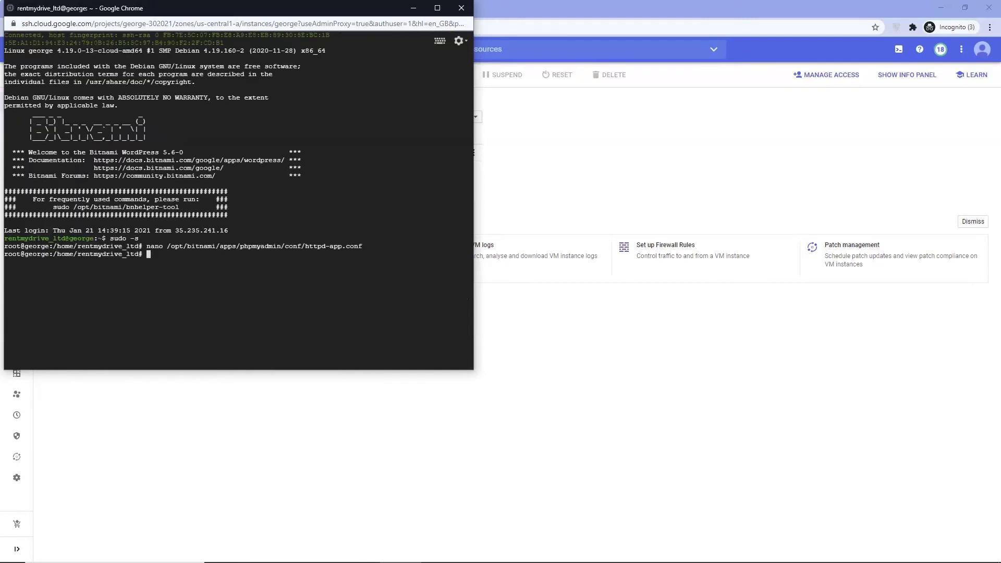
left_click(159, 262)
type("reboot")
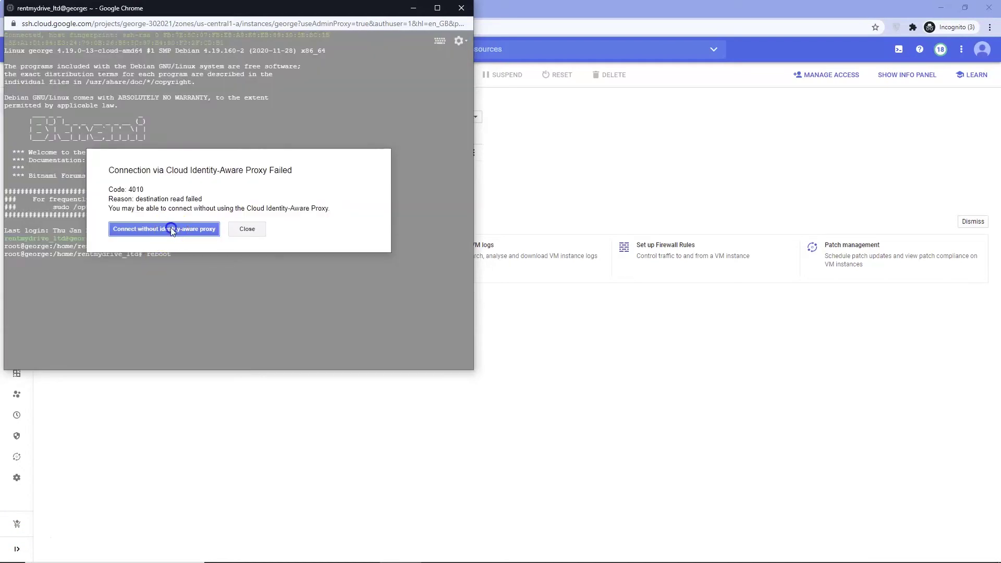
left_click(163, 228)
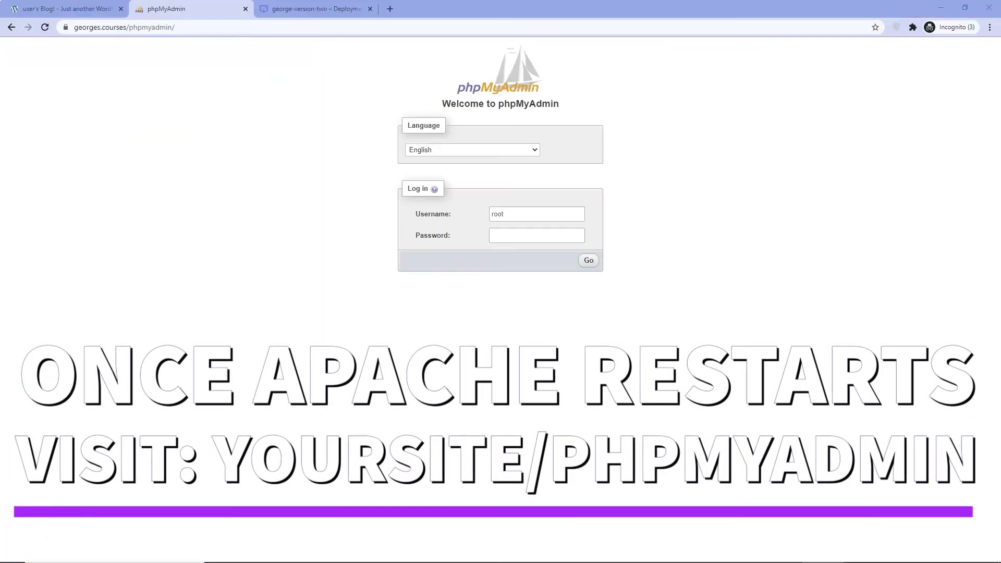
- Copy the temporary admin password from the WordPress deployment details, then return to phpMyAdmin login
left_click(304, 9)
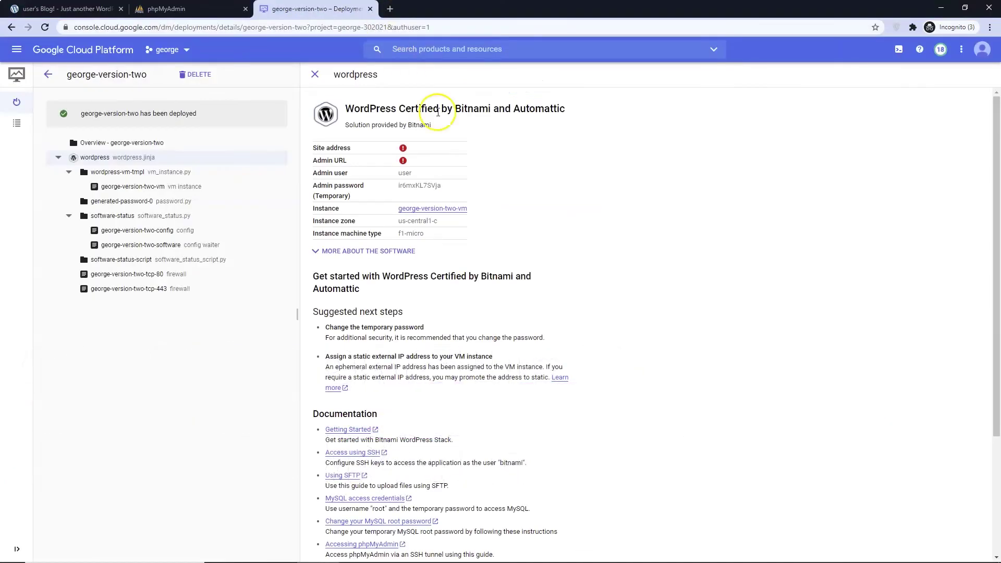
double_click(420, 185)
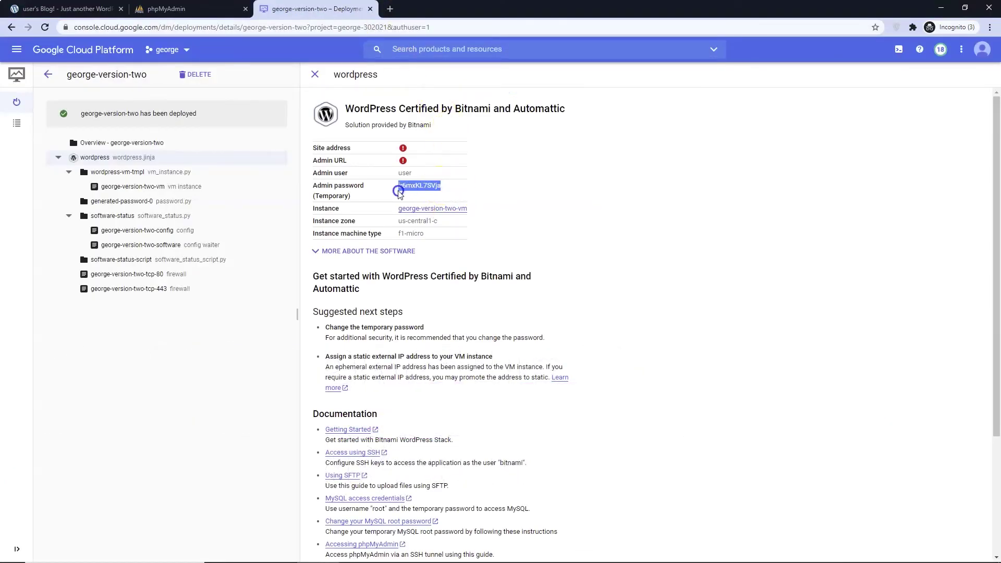
right_click(419, 187)
left_click(437, 197)
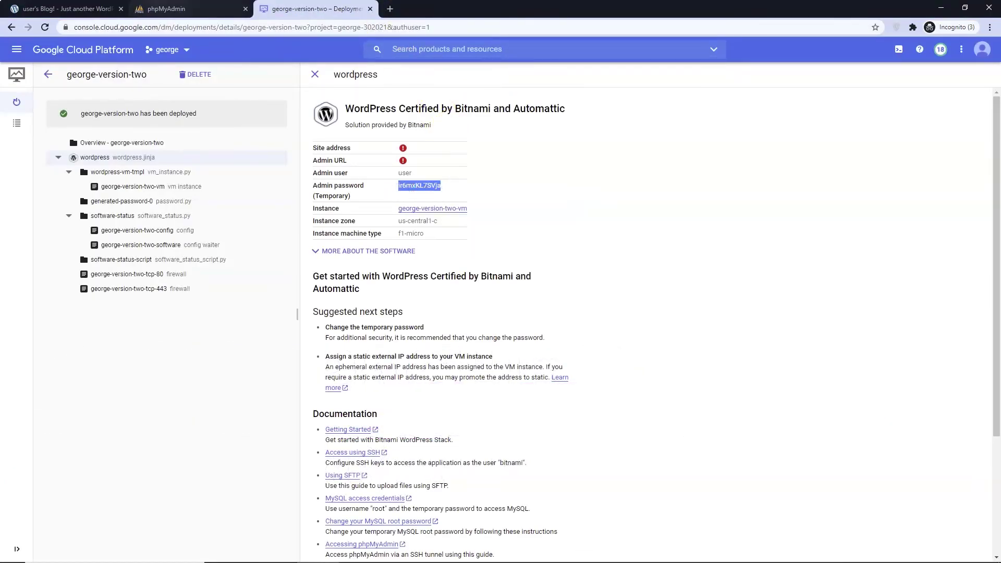
left_click(179, 9)
- Log into phpMyAdmin as root using the pasted admin password
left_click(523, 232)
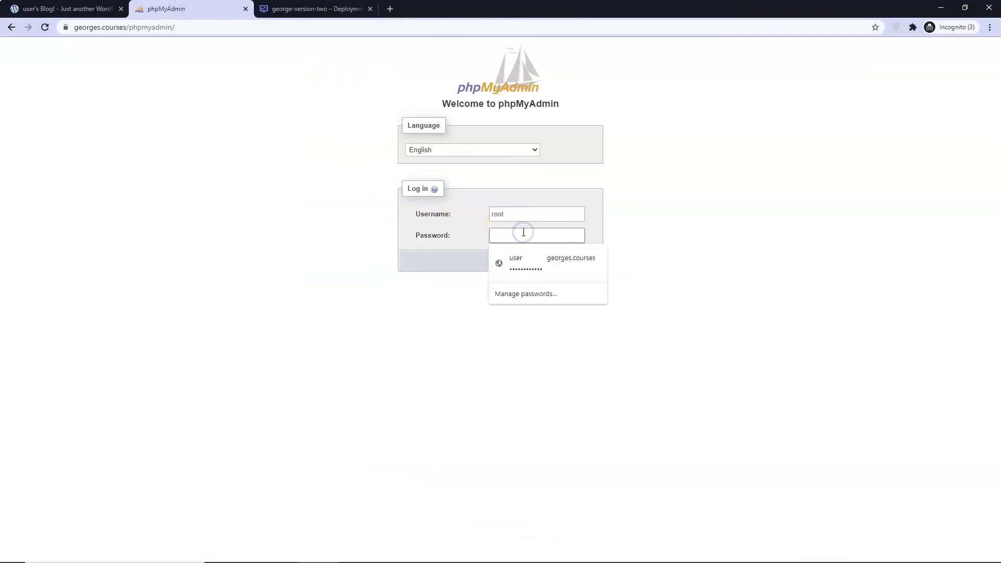
key("ctrl+v")
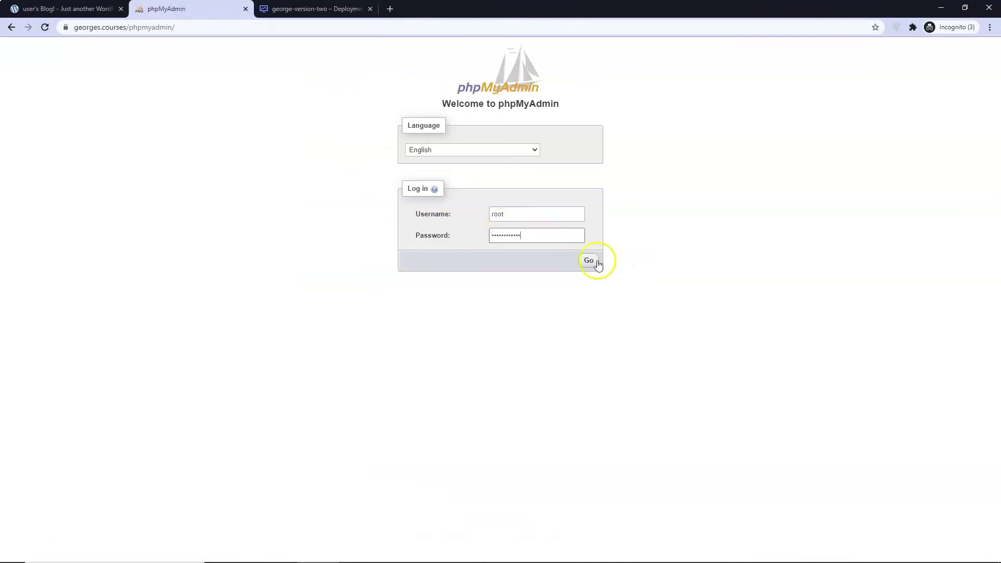
left_click(588, 259)
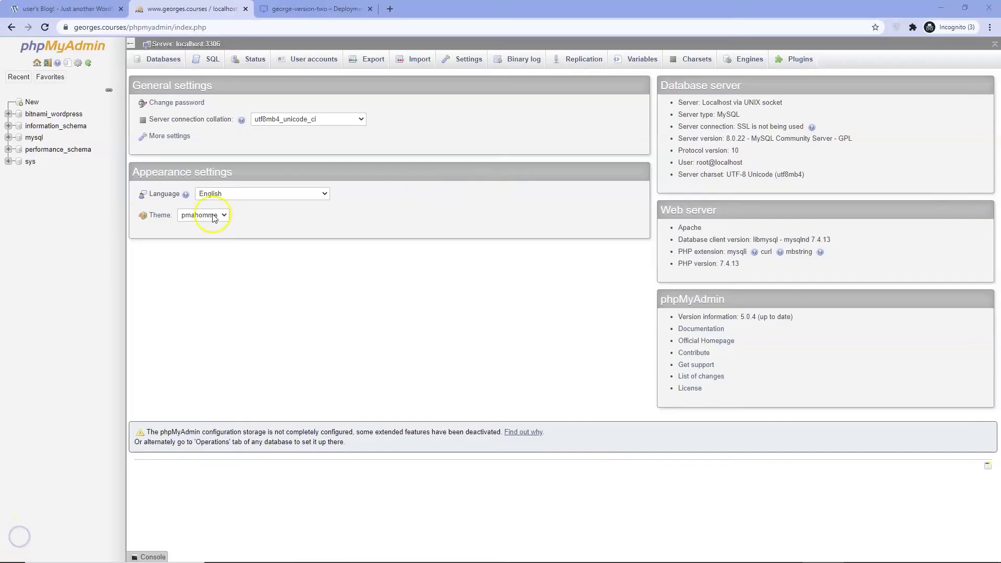
- Expand the mysql database in the navigation tree to list its tables
left_click(9, 138)
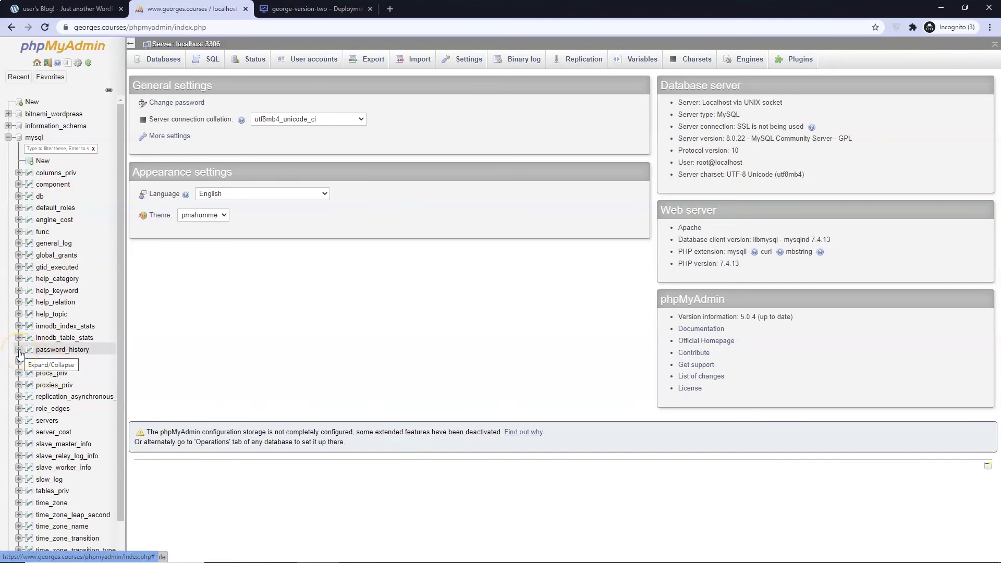
- Cycle past the Cloud deployment tab back to the 'Welcome to georges.courses' blog
key("ctrl+Tab")
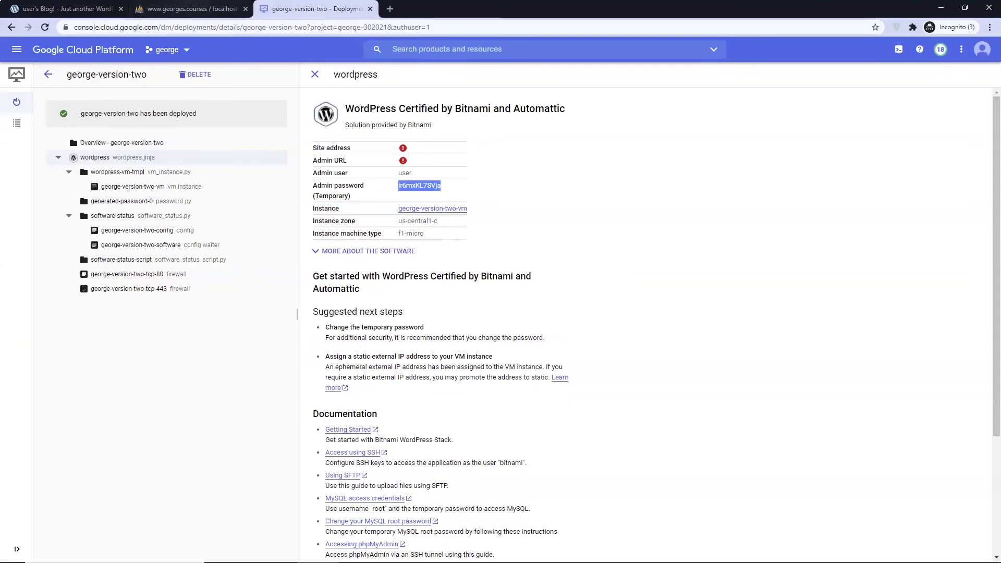
key("ctrl+Tab")
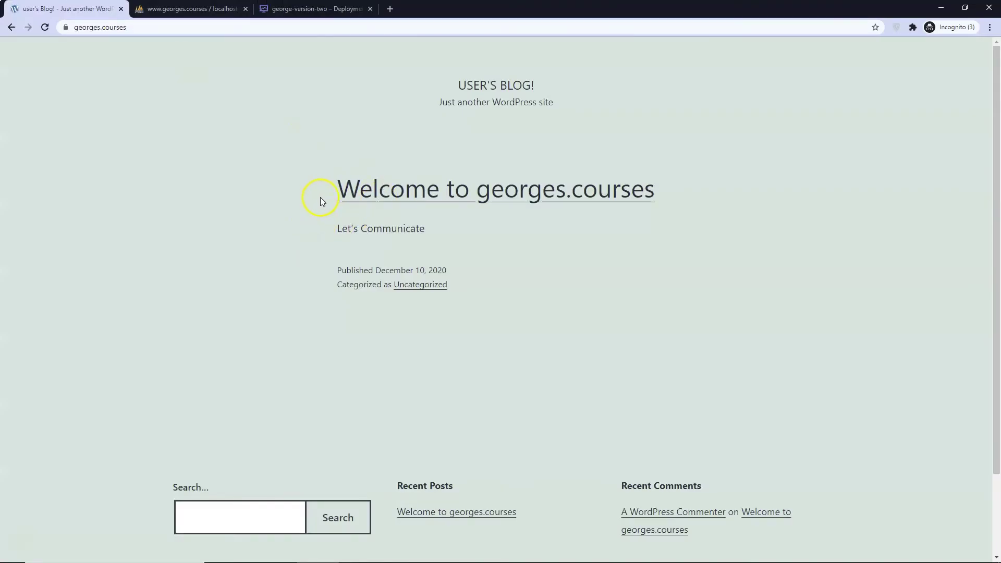